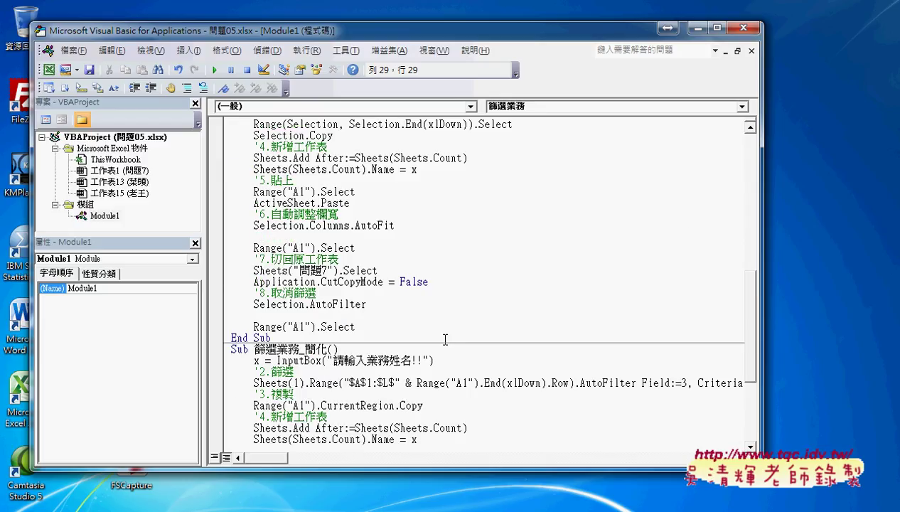
Step: Scroll up in Module1 and highlight the three DisplayAlerts and Delete lines
scroll(447, 351, up, 5)
scroll(446, 351, up, 5)
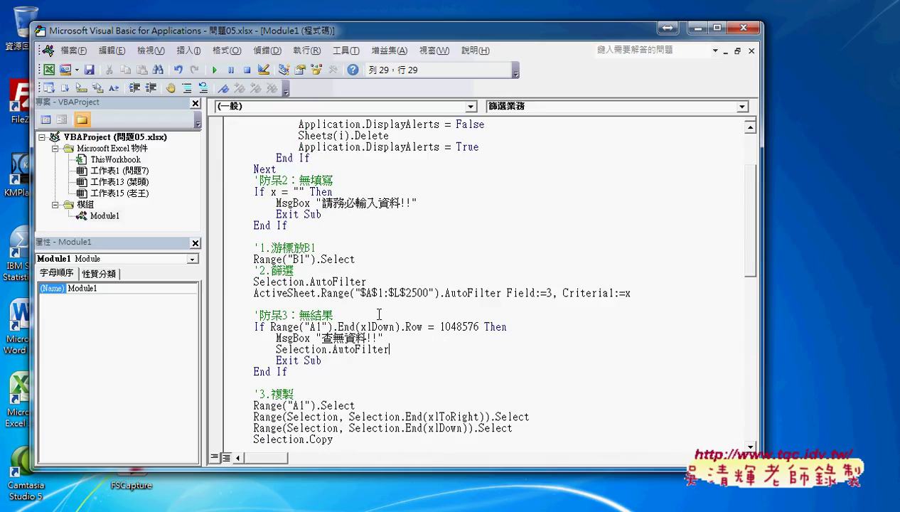
scroll(377, 317, up, 3)
click(324, 192)
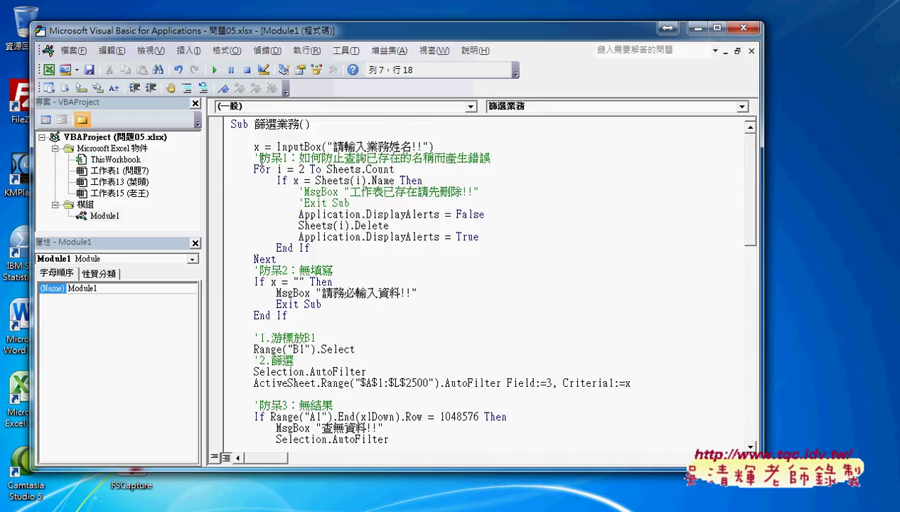
drag(483, 237, 229, 210)
Step: Highlight 無填寫 in the 防呆2 comment, then return to the 問題05 workbook
click(326, 296)
drag(299, 271, 339, 271)
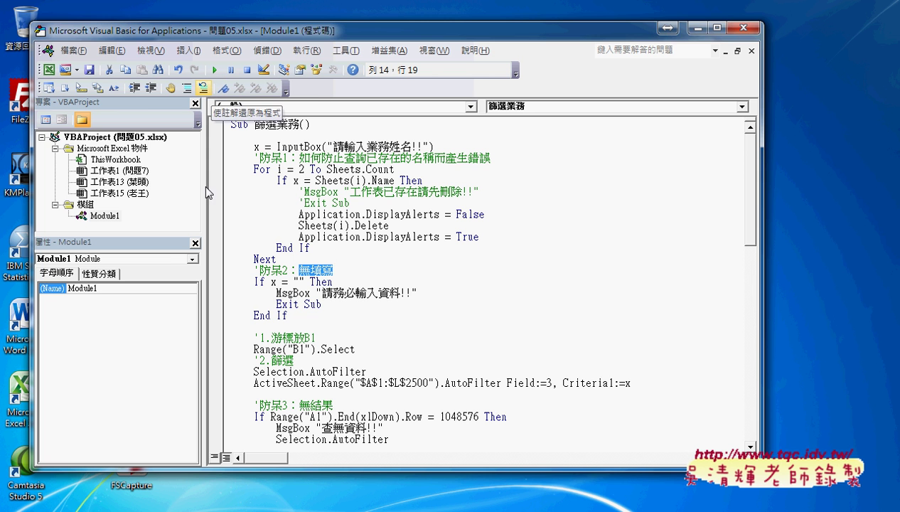
mouse_move(192, 507)
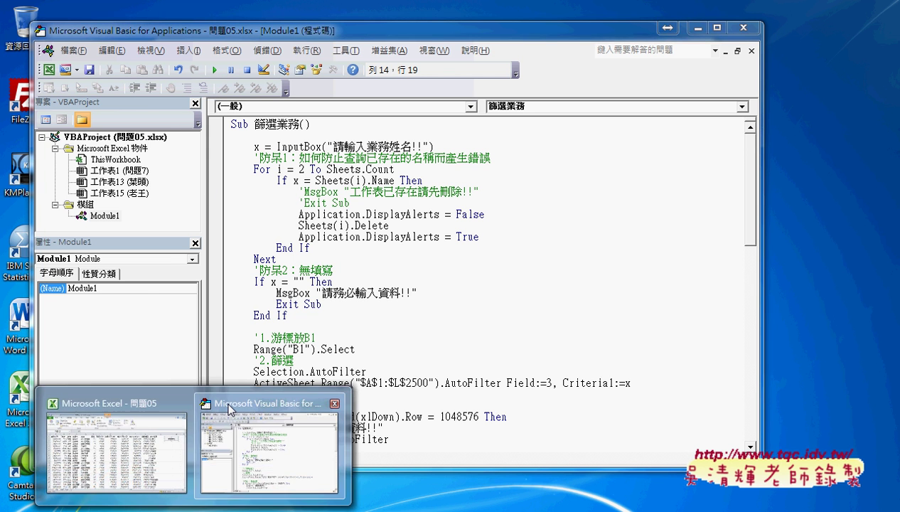
click(116, 441)
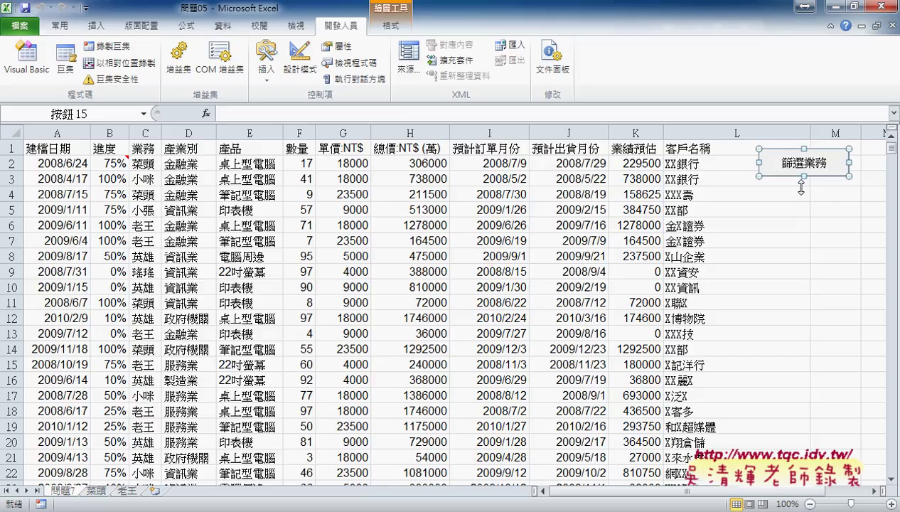
click(788, 236)
click(795, 166)
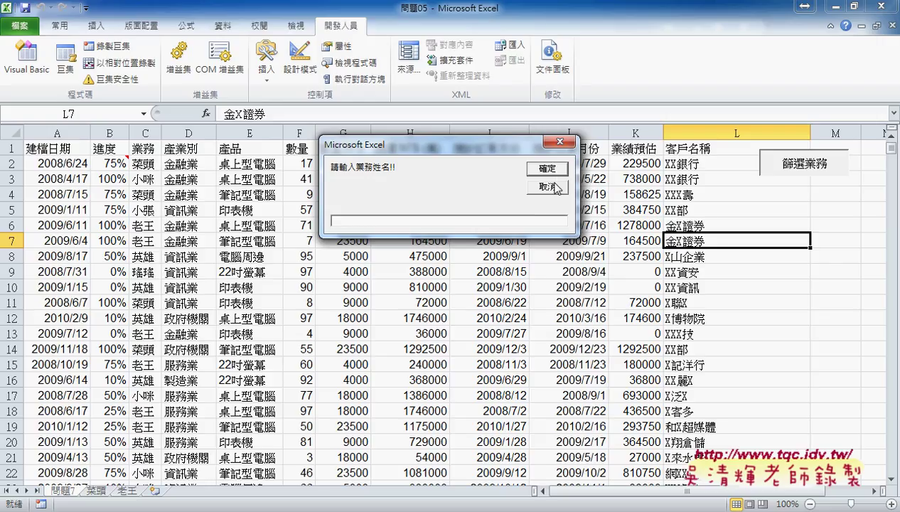
click(557, 168)
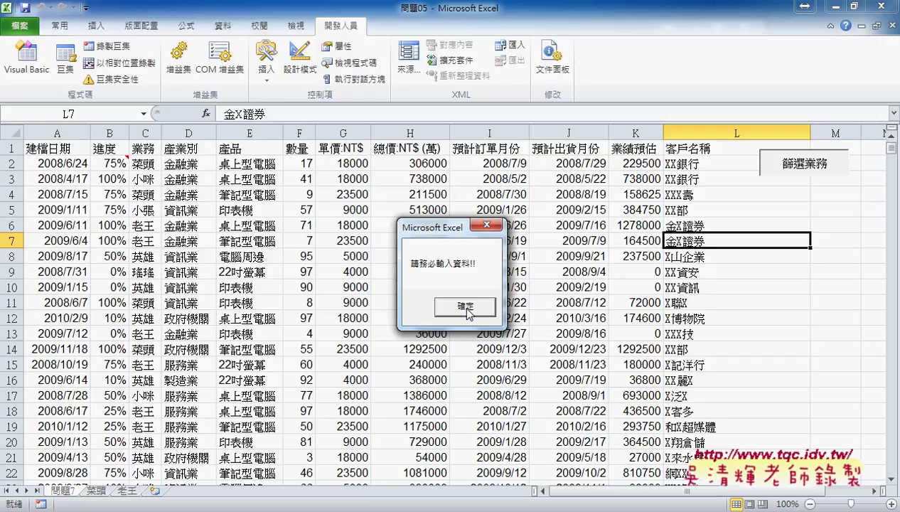
click(467, 311)
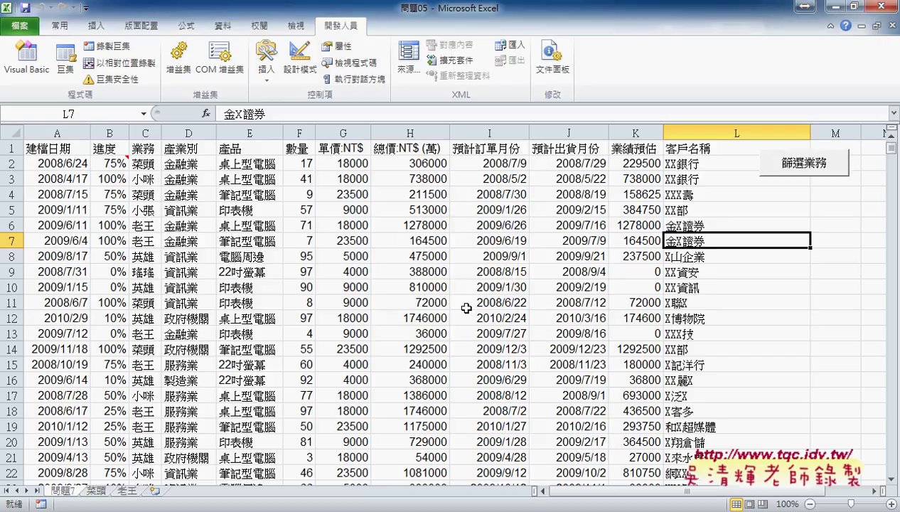
right_click(812, 165)
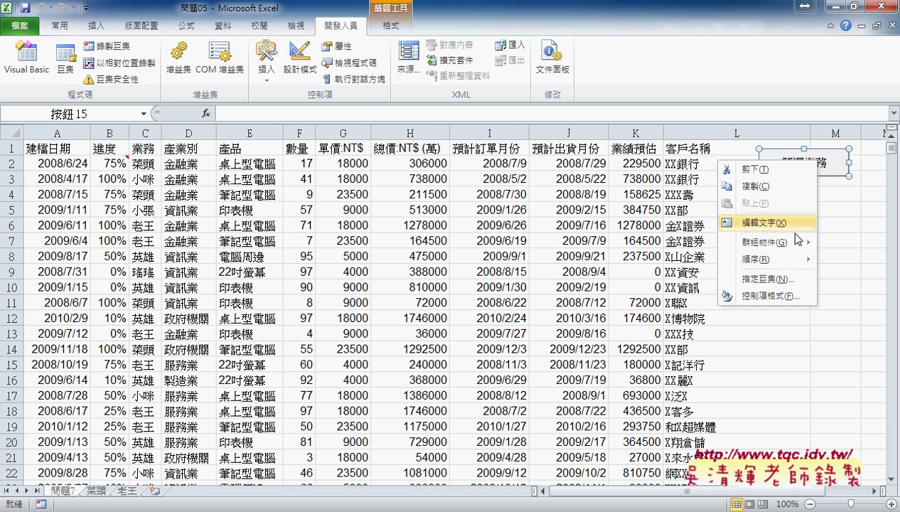
click(780, 283)
click(857, 205)
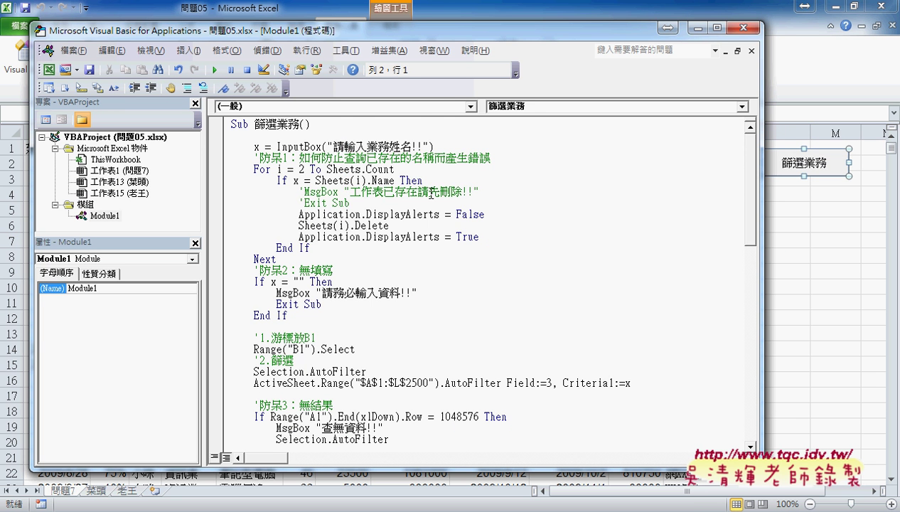
scroll(400, 265, down, 2)
click(255, 213)
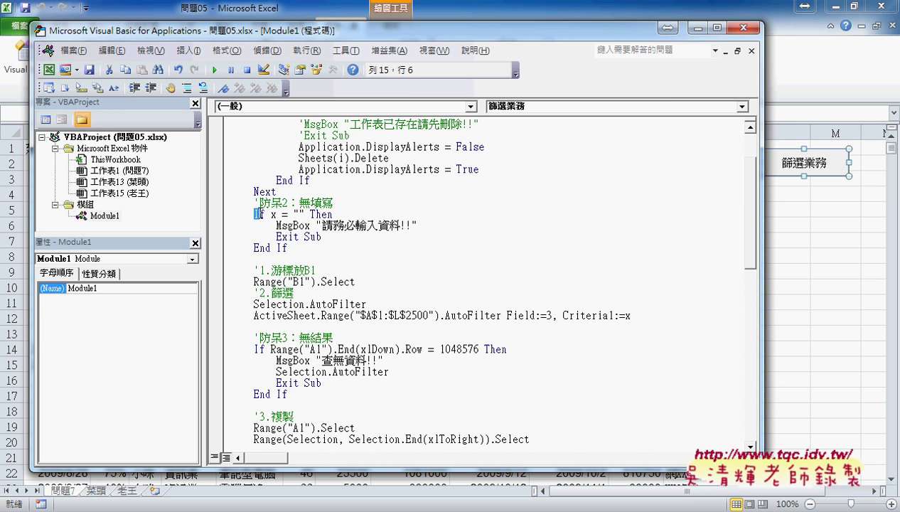
drag(254, 213, 424, 225)
click(320, 213)
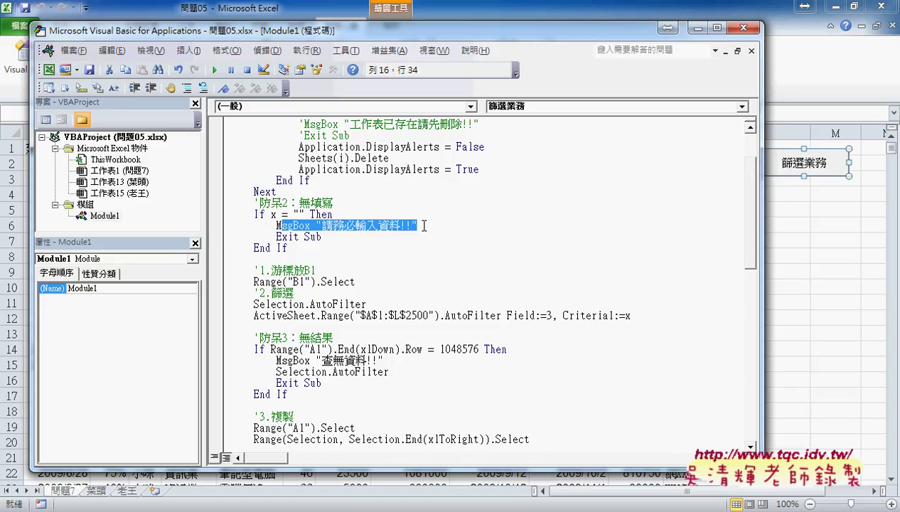
drag(322, 237, 277, 237)
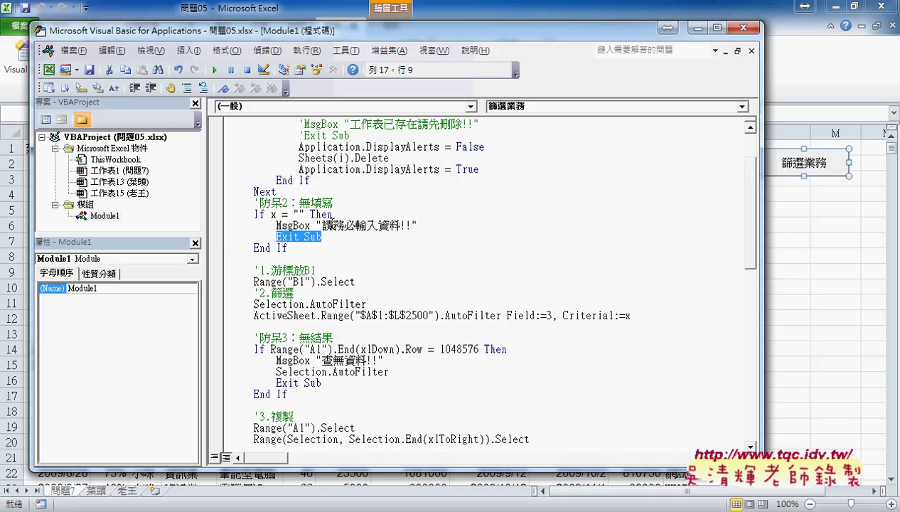
click(839, 287)
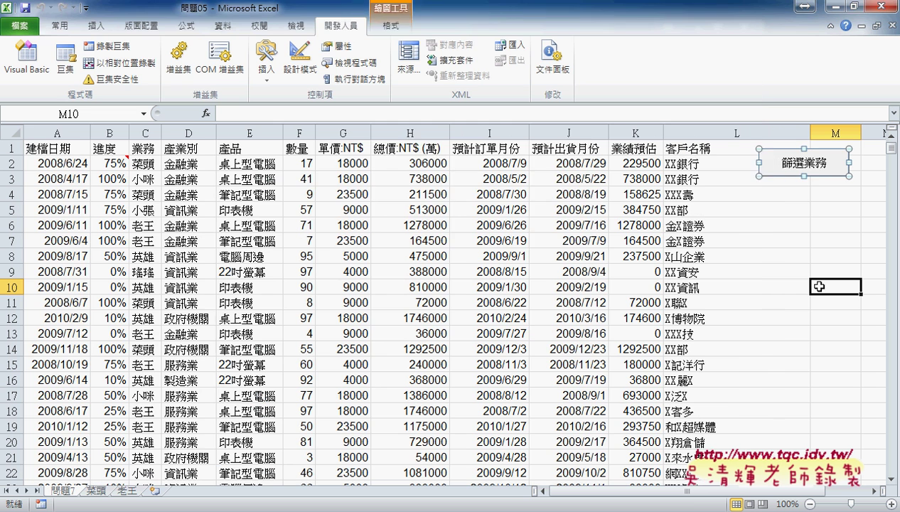
click(804, 164)
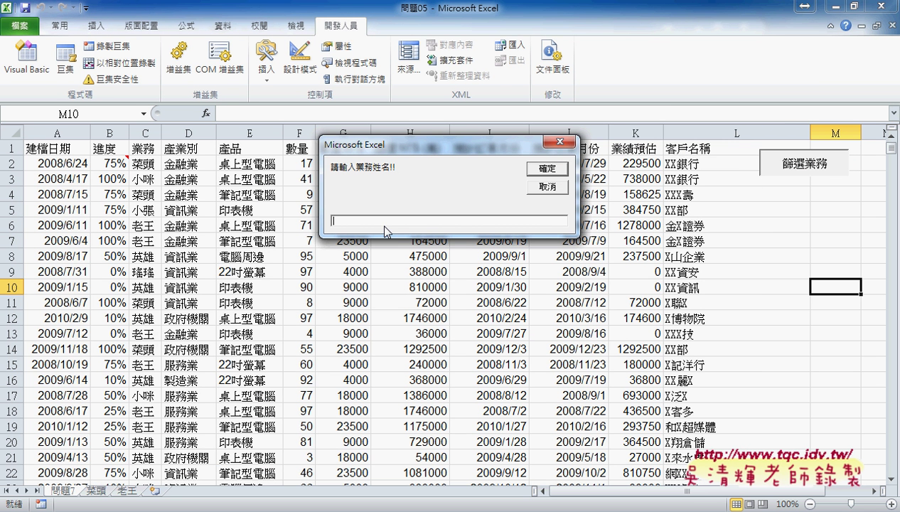
text(AAA)
click(557, 173)
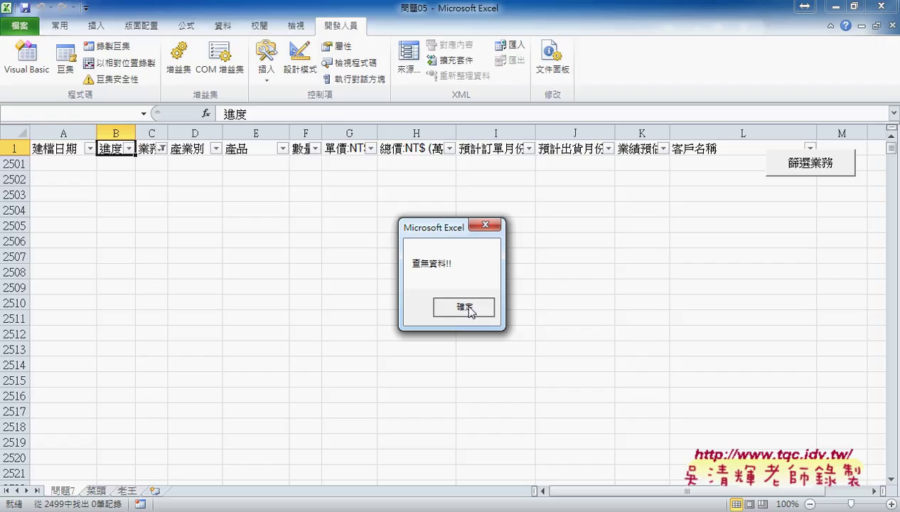
click(466, 308)
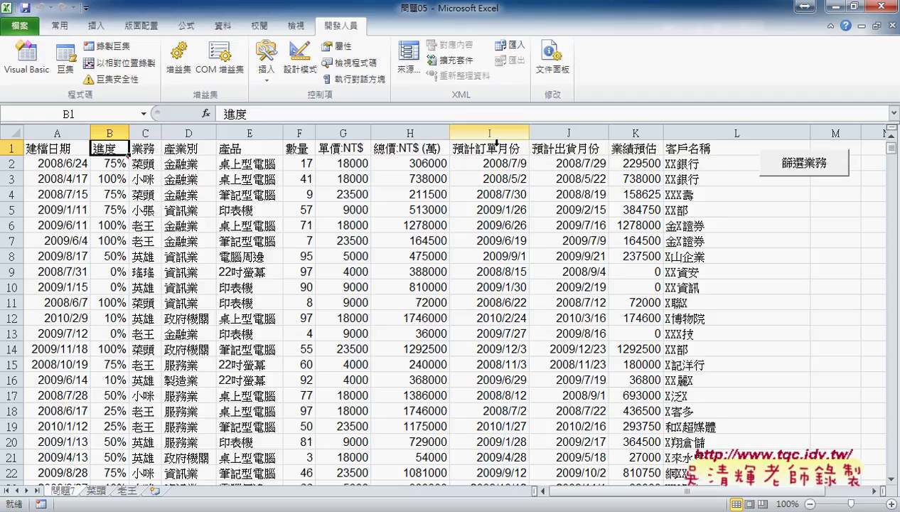
Step: Open the code of the macro assigned to the 篩選業務 button
right_click(813, 165)
mouse_move(778, 268)
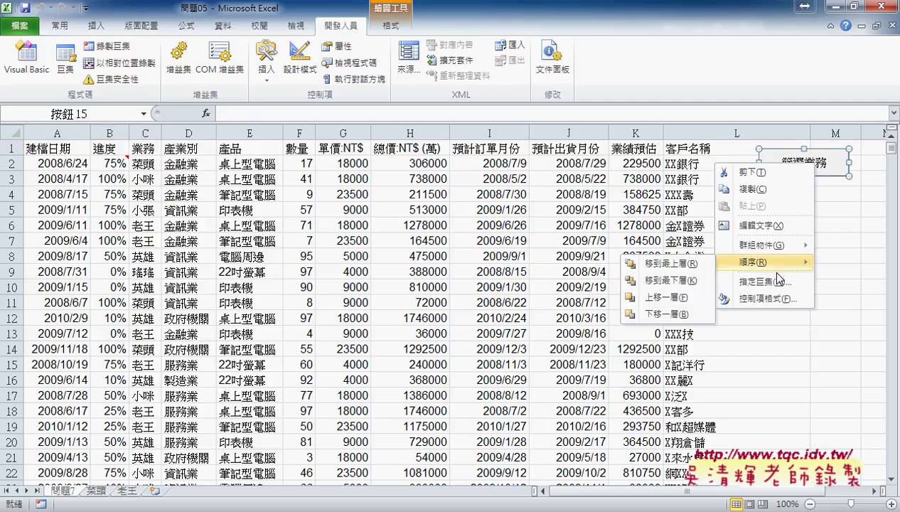
click(768, 281)
click(862, 202)
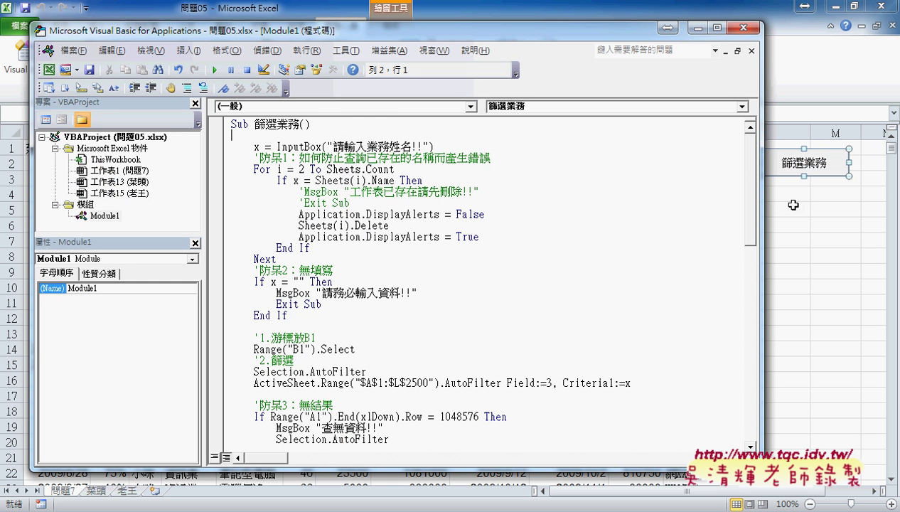
Step: Set a breakpoint on the 防呆3 line If Range("A1").End(xlDown).Row = 1048576 Then
scroll(590, 220, down, 3)
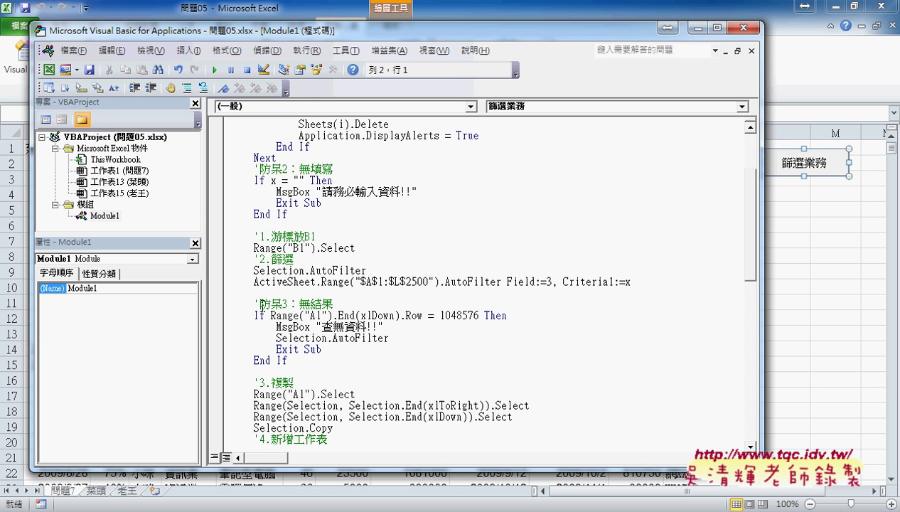
drag(254, 303, 335, 304)
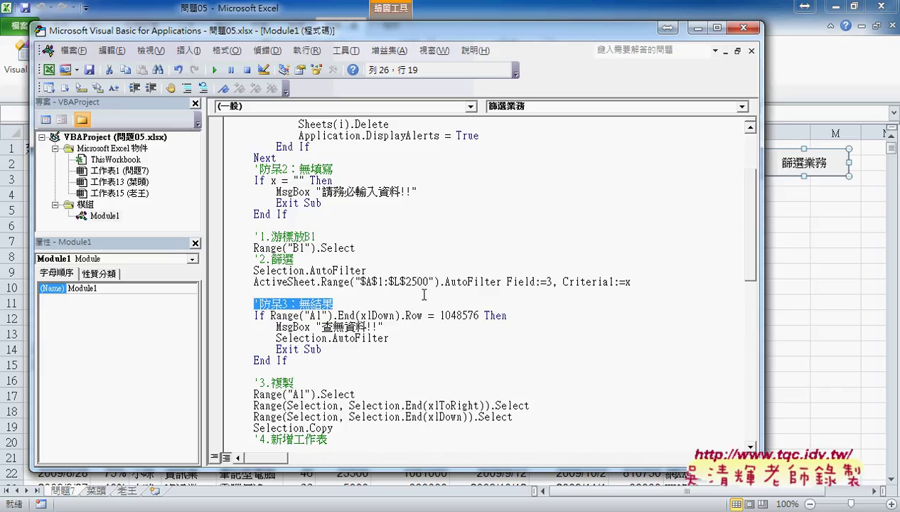
scroll(427, 288, down, 2)
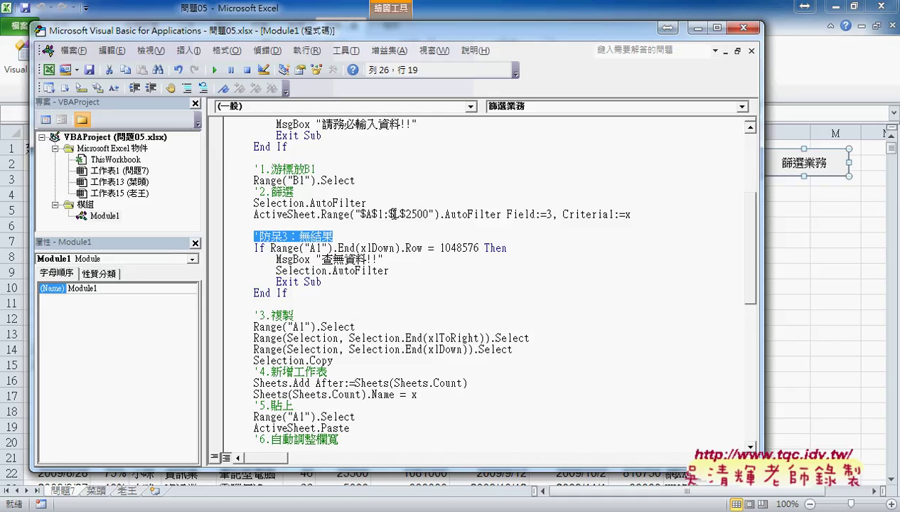
drag(632, 214, 254, 214)
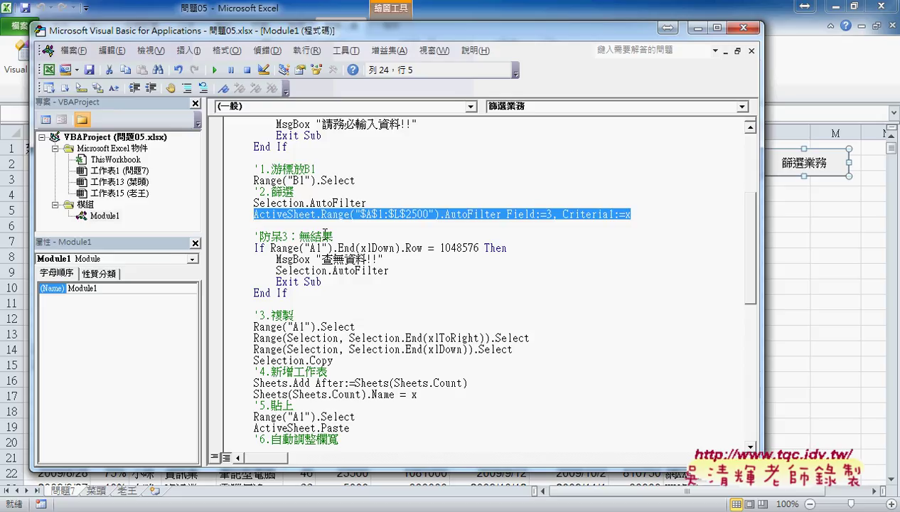
click(481, 246)
drag(481, 246, 271, 248)
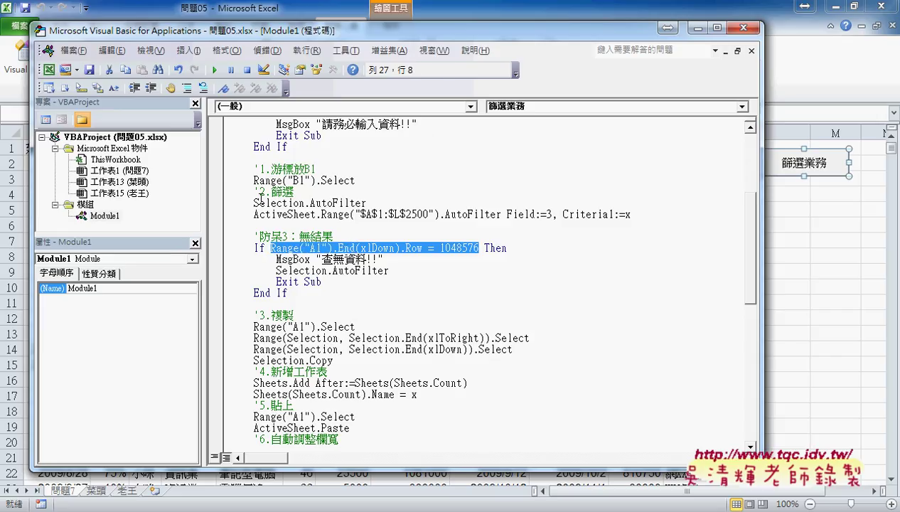
click(217, 248)
drag(368, 32, 468, 35)
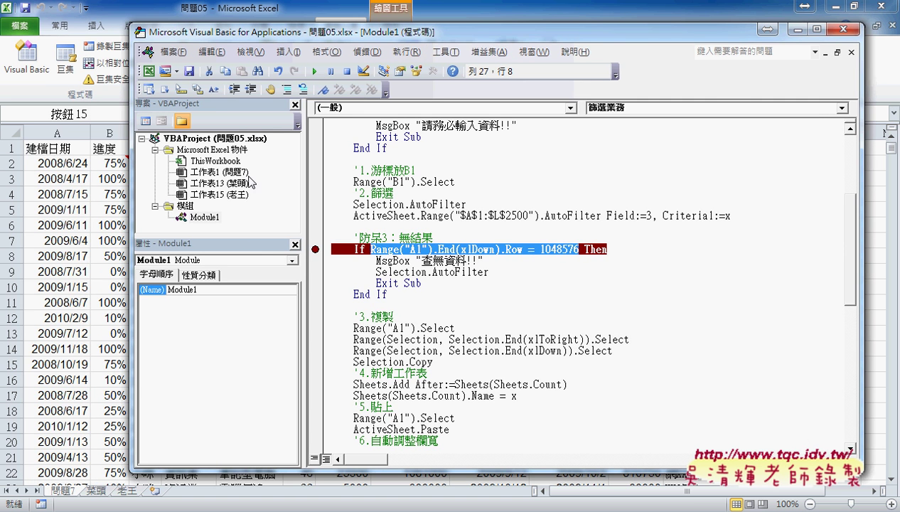
Step: Run 篩選業務 with salesperson AAA so it halts at the 防呆3 breakpoint
click(490, 158)
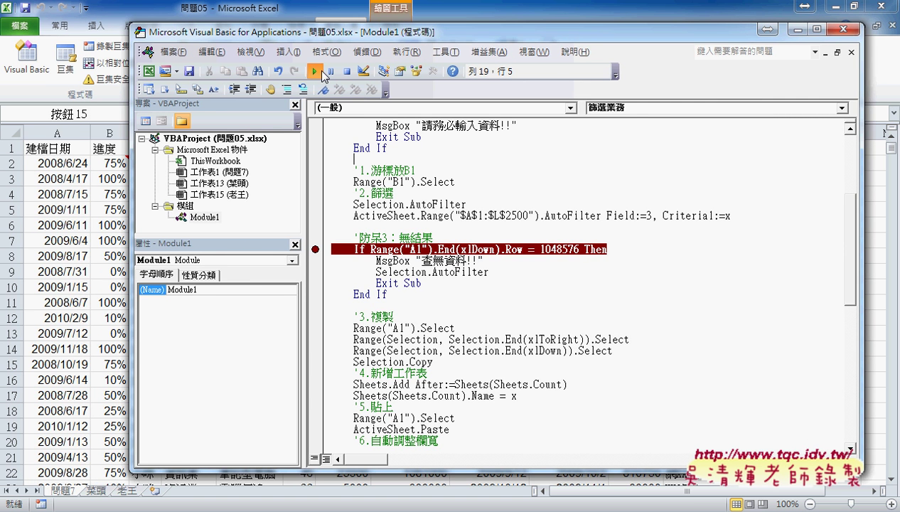
click(315, 71)
text(AA)
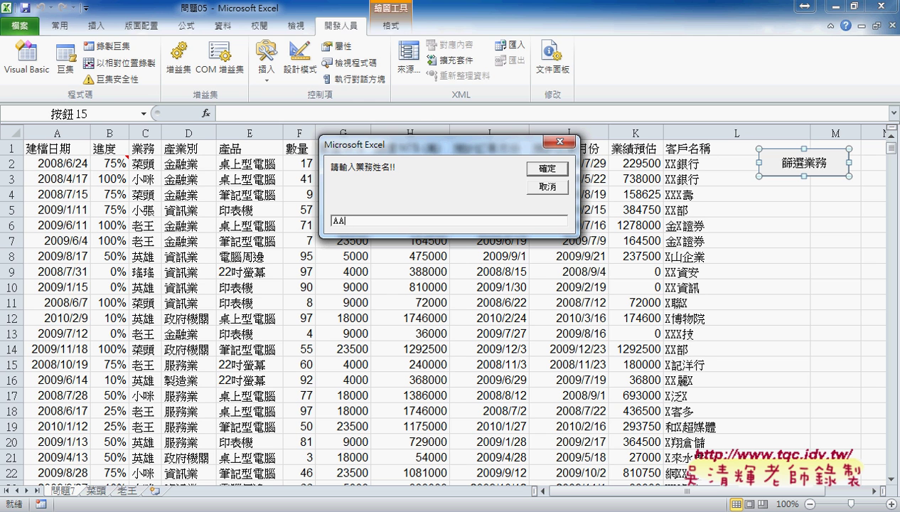
text(A)
click(546, 170)
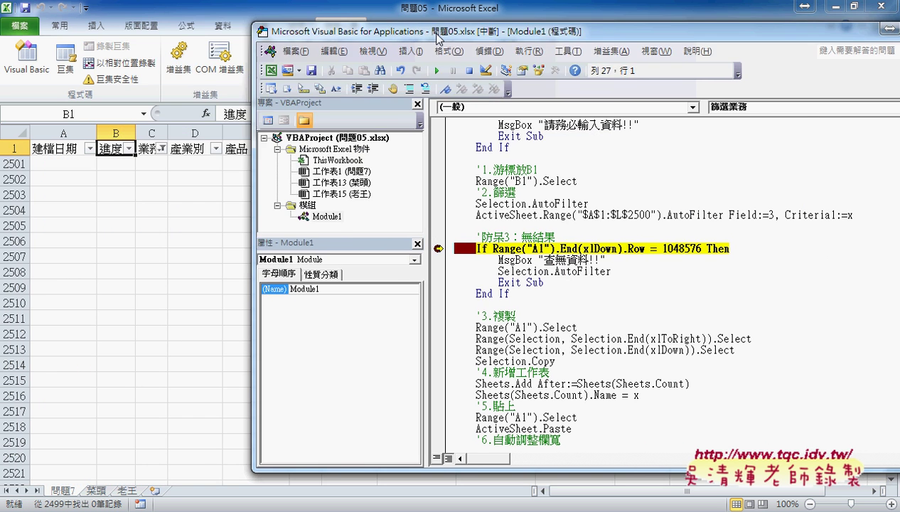
drag(288, 32, 461, 35)
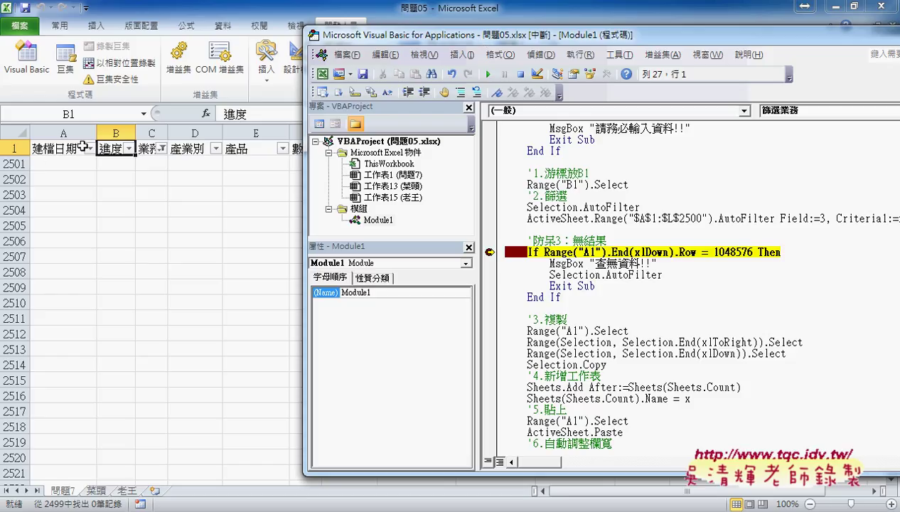
click(61, 149)
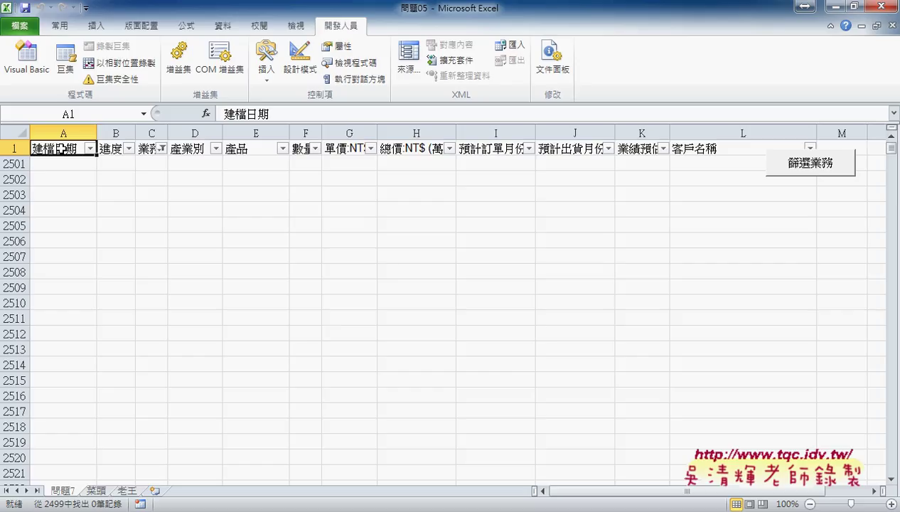
key(ctrl+Down)
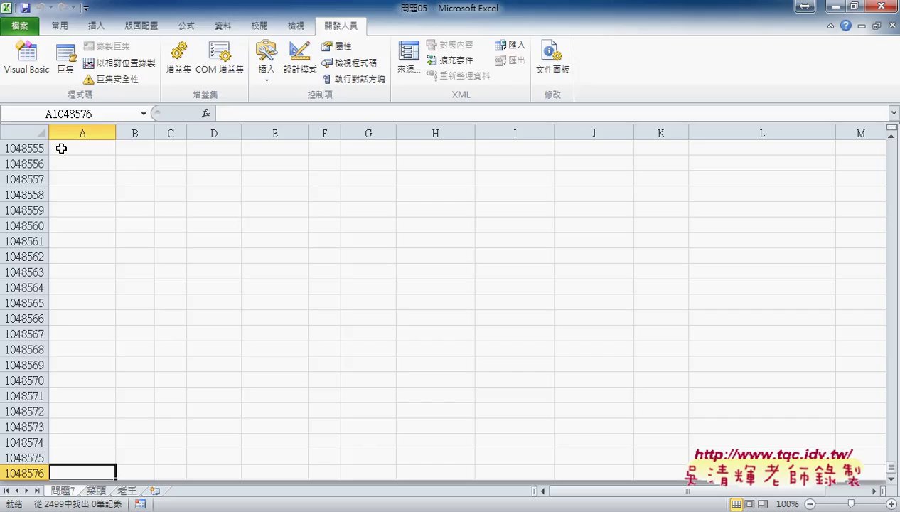
key(ctrl+Home)
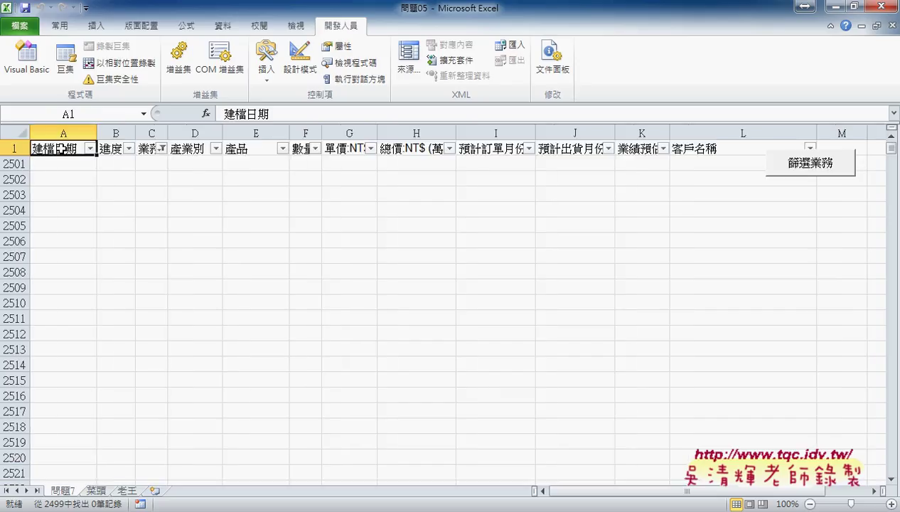
Step: Inspect the last-row expression and its 1048576 value in the paused If test
mouse_move(241, 491)
click(318, 426)
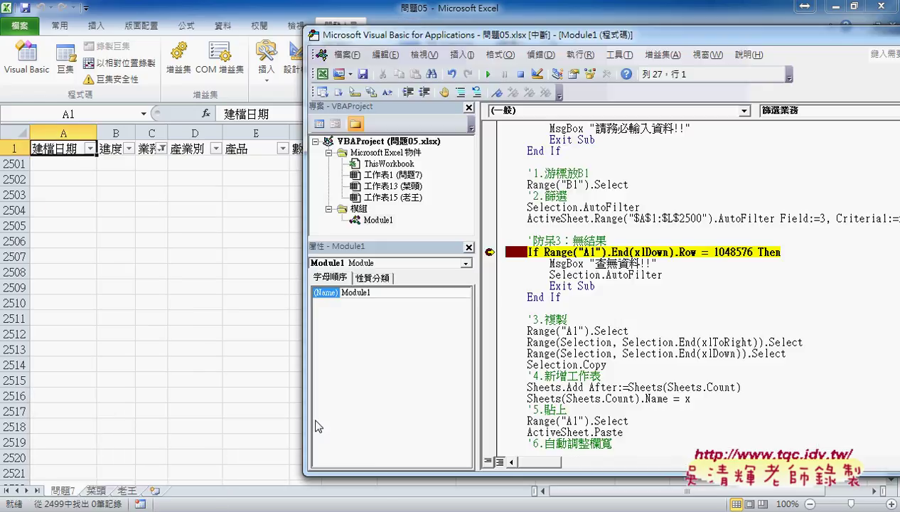
drag(545, 251, 695, 251)
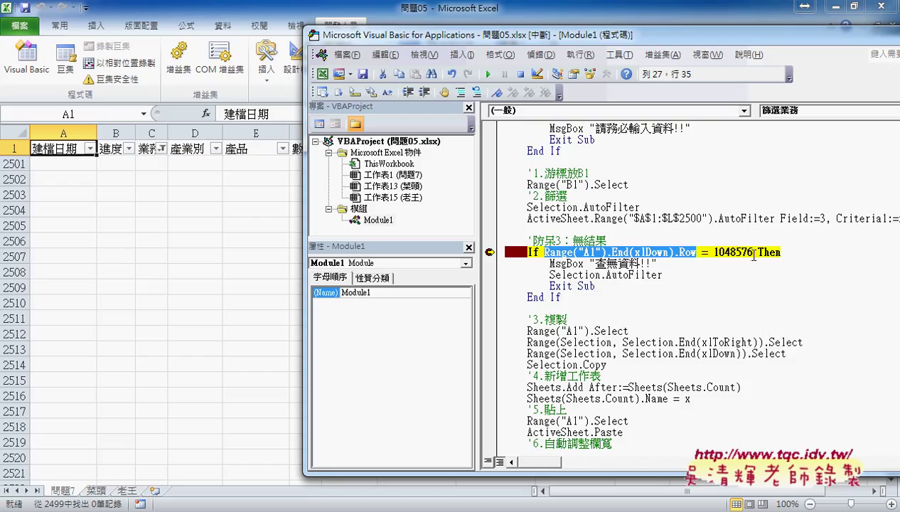
drag(753, 253, 715, 254)
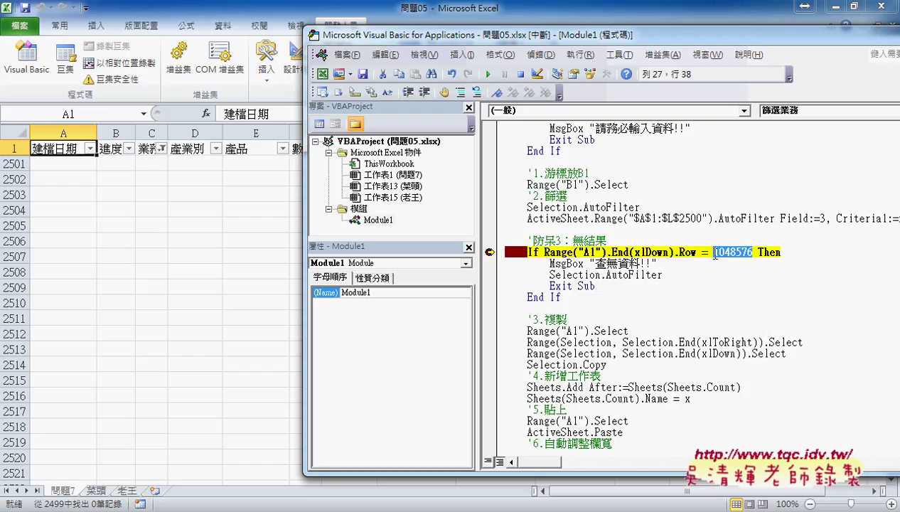
mouse_move(716, 257)
Step: Step through the no-result branch, dismissing 查無資料!! and clearing the filter through Exit Sub
key(F8)
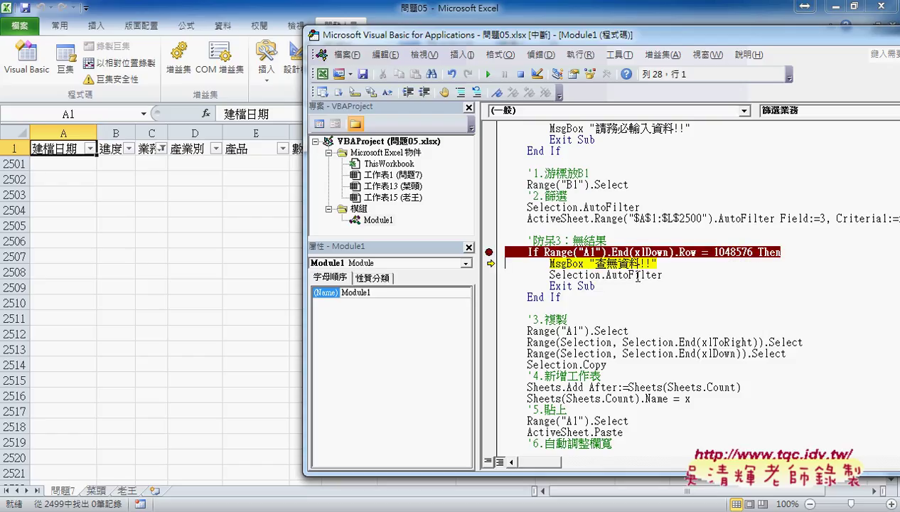
key(F8)
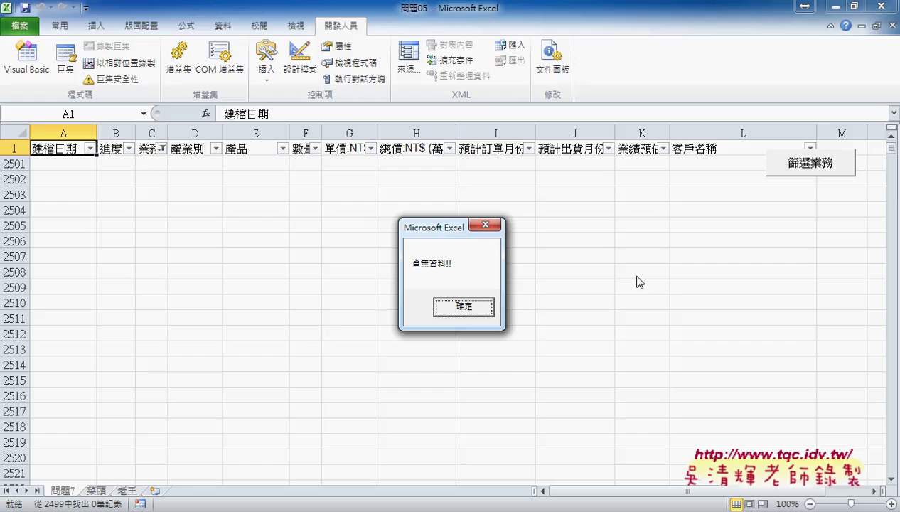
click(467, 307)
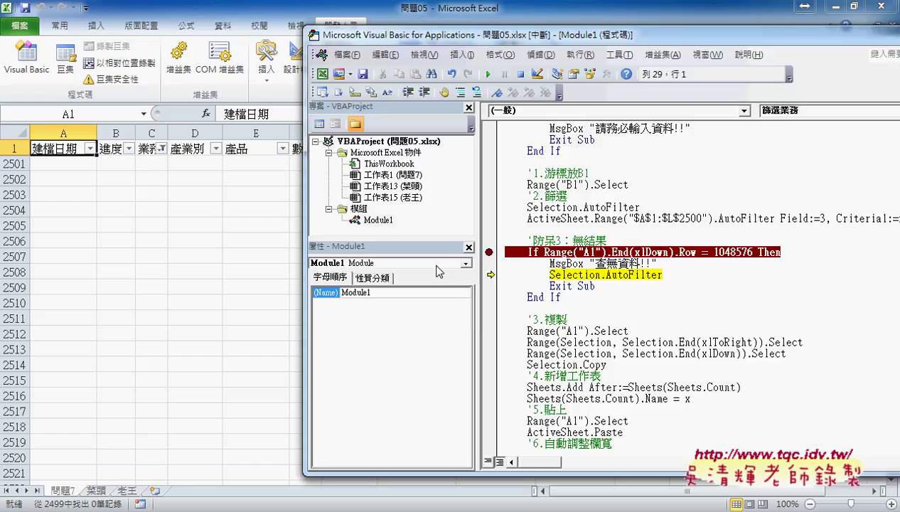
drag(664, 275, 550, 275)
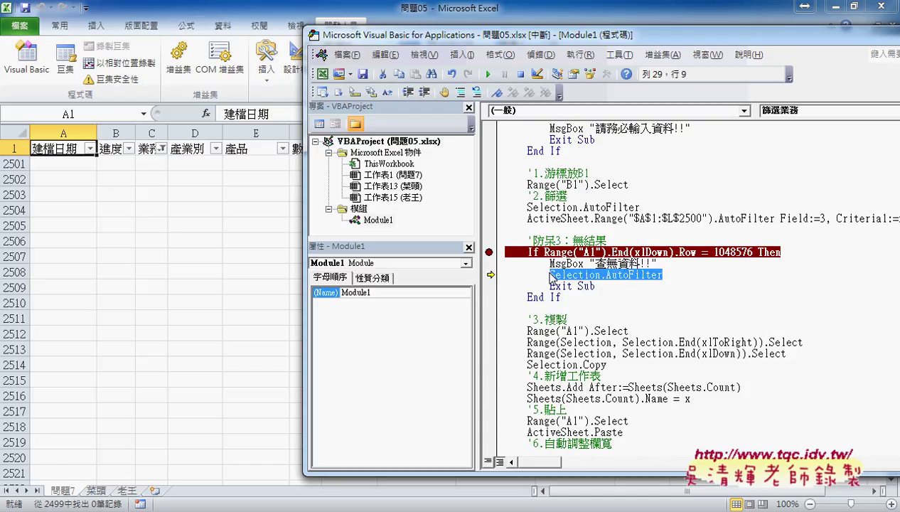
key(F8)
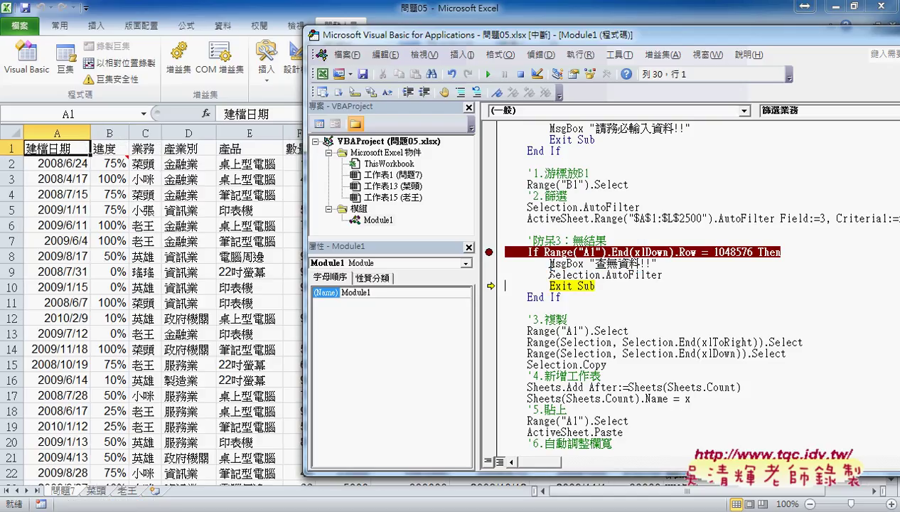
key(F8)
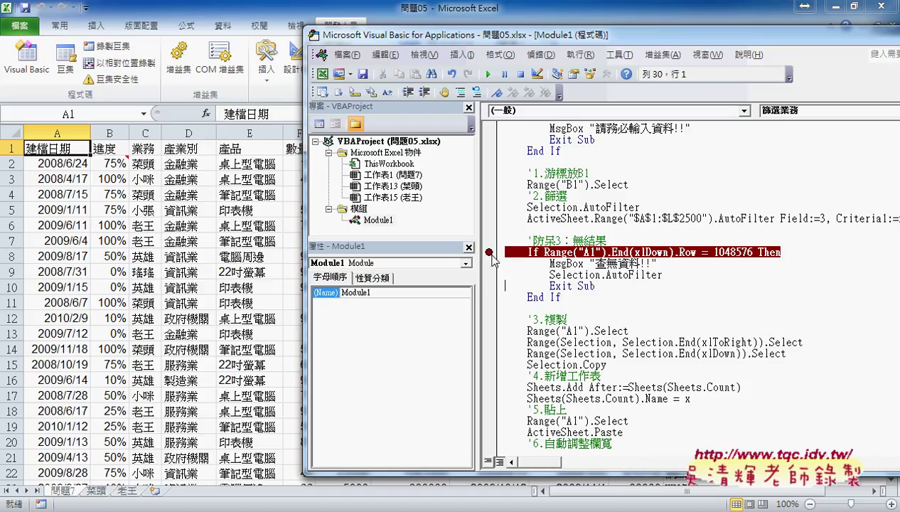
Step: Remove the breakpoint from the If line and widen the code area
click(489, 251)
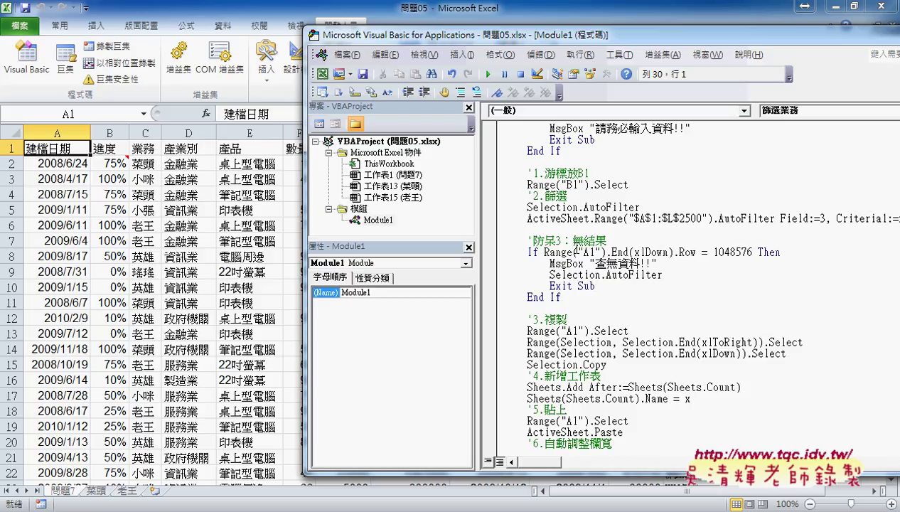
drag(477, 223, 385, 223)
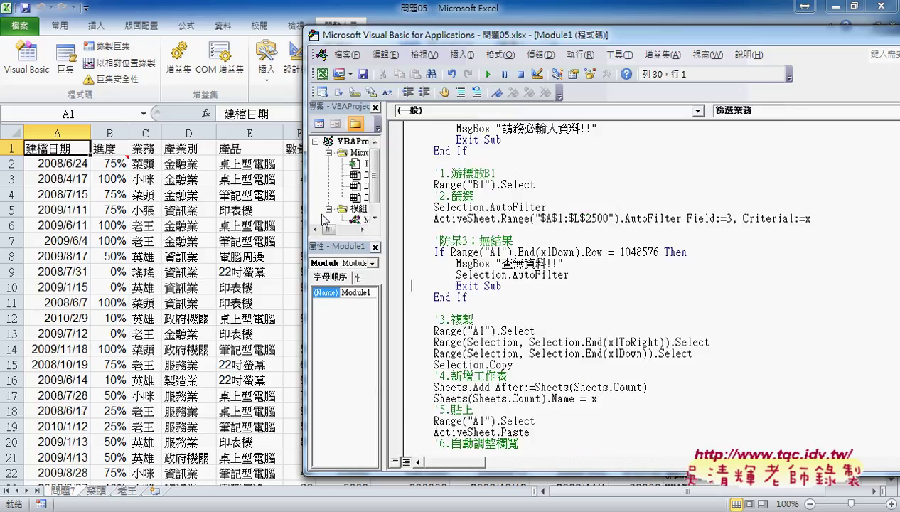
scroll(380, 242, up, 3)
scroll(390, 252, up, 2)
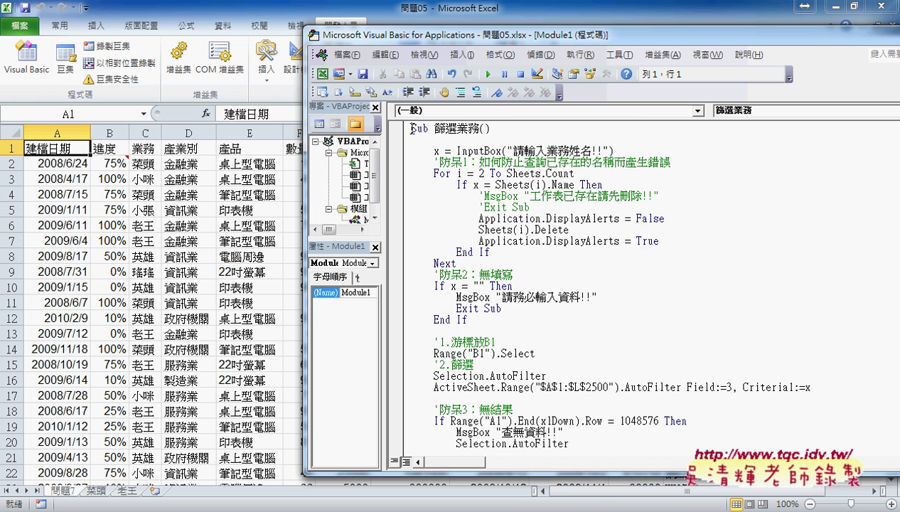
drag(409, 128, 514, 186)
Step: Highlight 業務 in the macro name 篩選業務 at the top of the code
scroll(512, 213, down, 3)
scroll(513, 414, down, 4)
scroll(514, 414, down, 2)
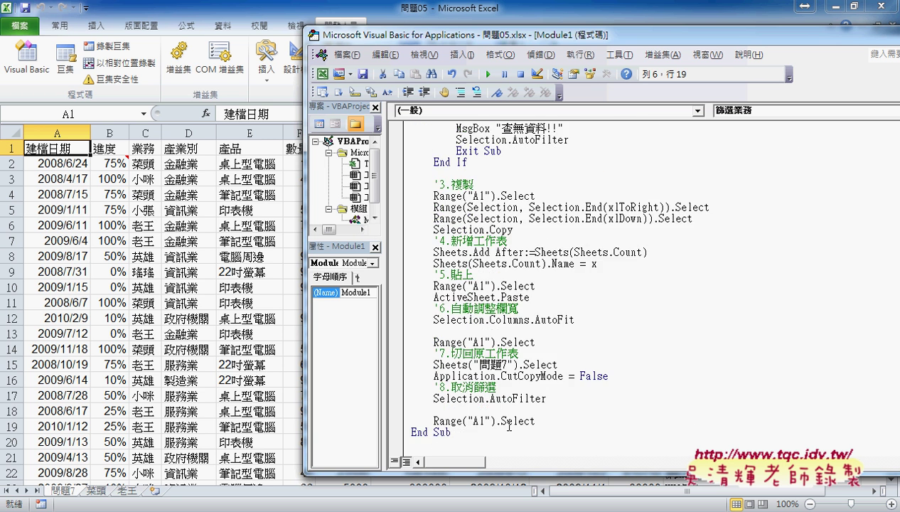
scroll(514, 414, up, 3)
scroll(513, 414, up, 4)
scroll(513, 414, up, 2)
click(457, 129)
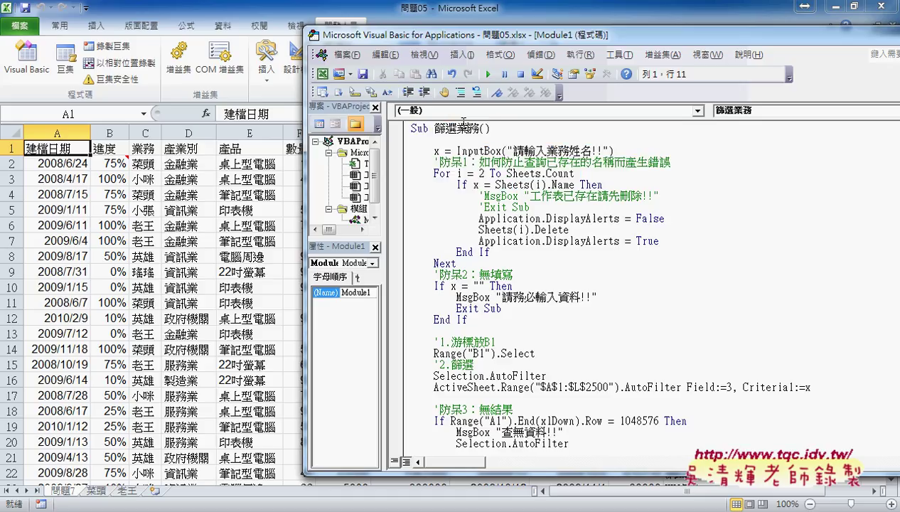
drag(456, 129, 480, 128)
Step: Move the editor right to reveal more columns and highlight Field:=3, the filtered column
drag(501, 36, 548, 35)
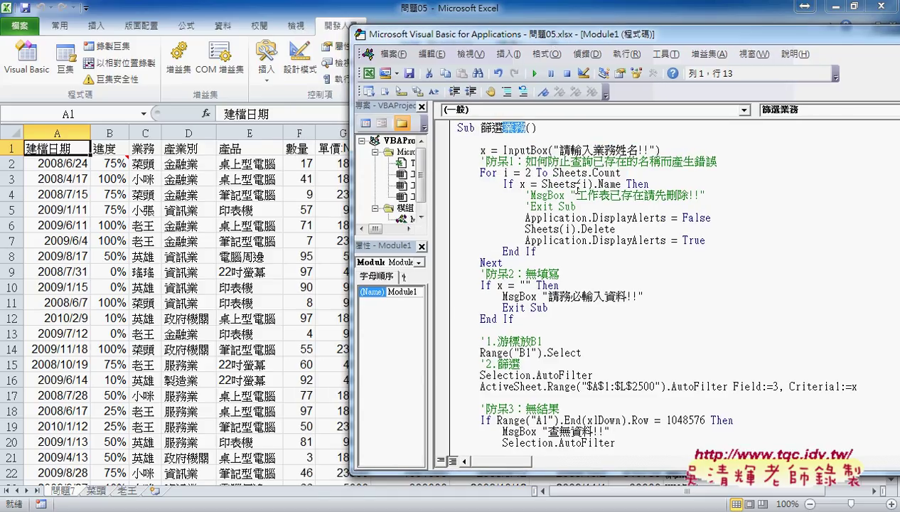
double_click(774, 386)
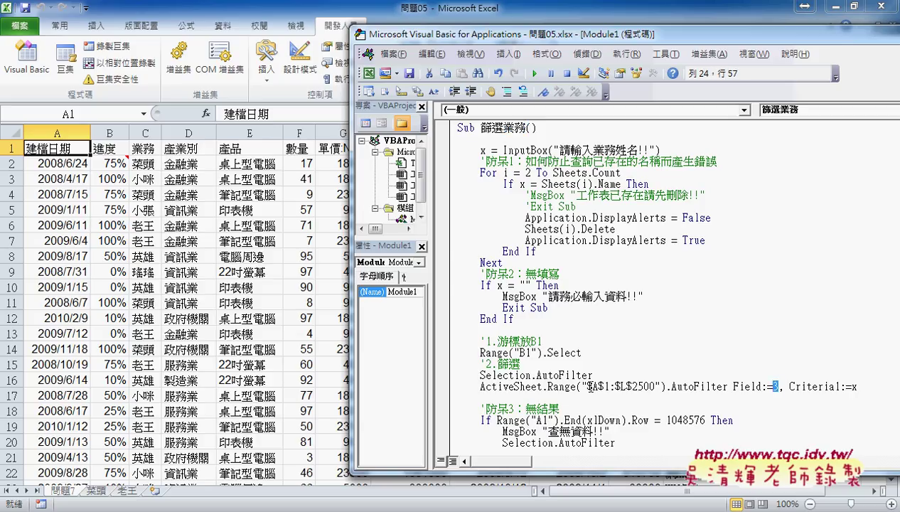
scroll(666, 398, down, 3)
scroll(667, 398, down, 2)
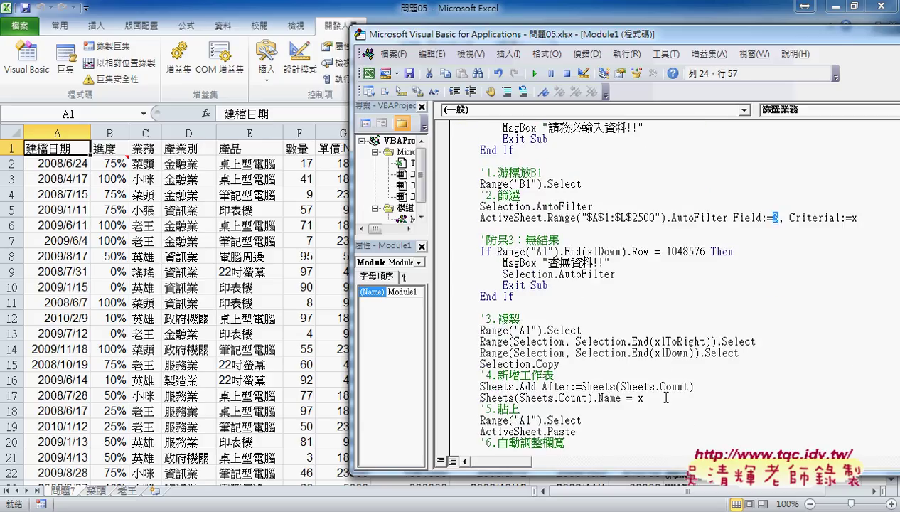
scroll(667, 396, down, 2)
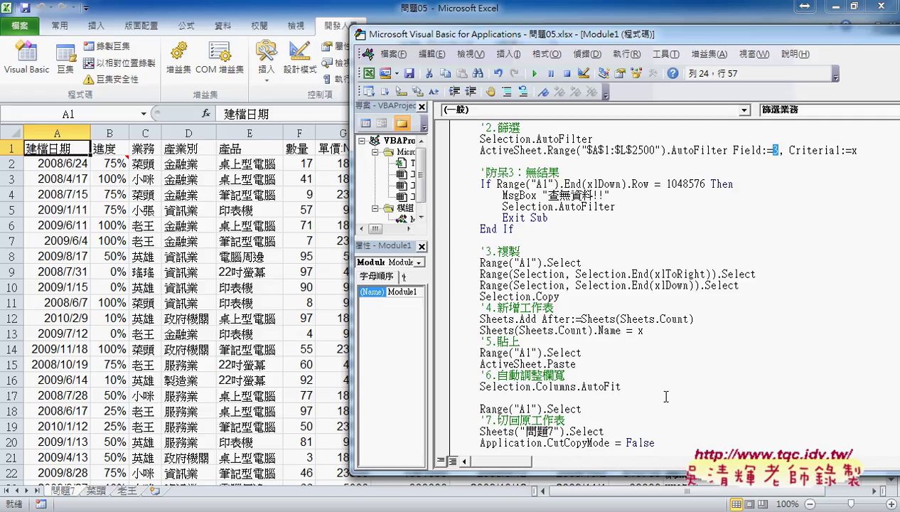
scroll(666, 396, up, 3)
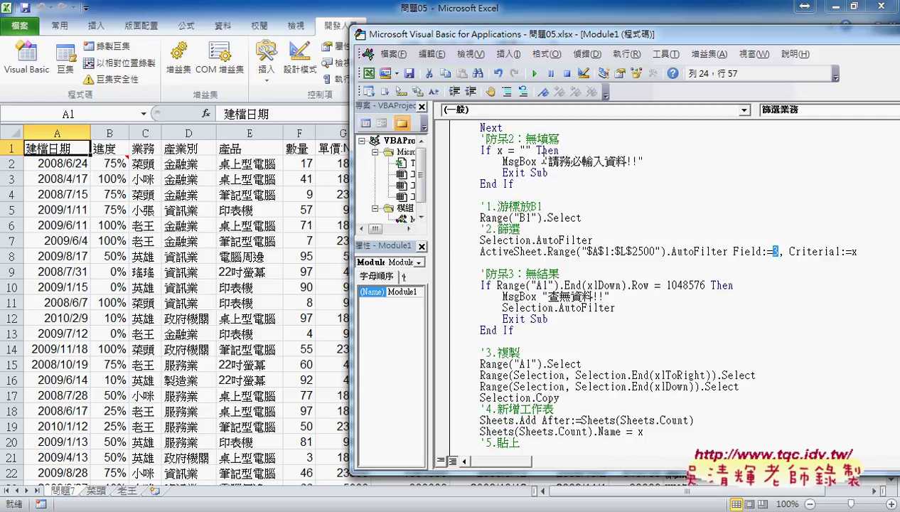
scroll(554, 184, up, 4)
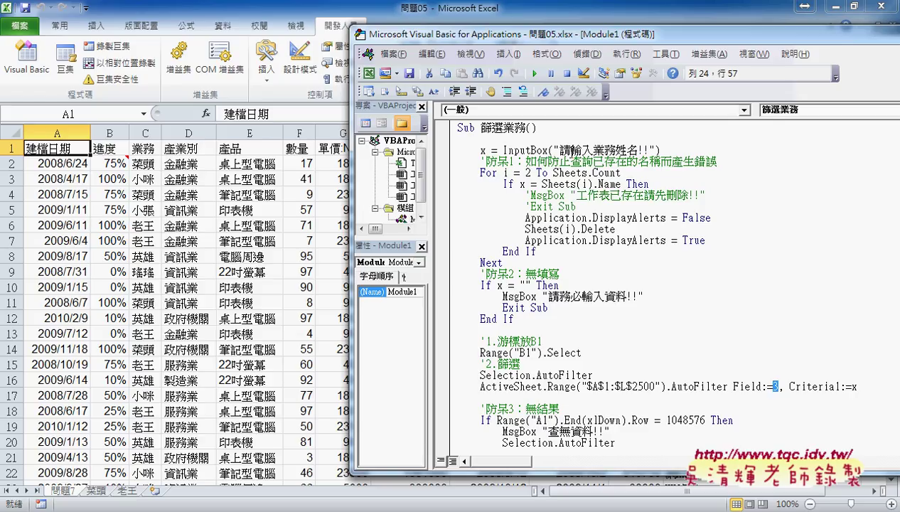
Step: Highlight 業務姓名 in the 請輸入業務姓名!! input prompt
drag(594, 150, 616, 150)
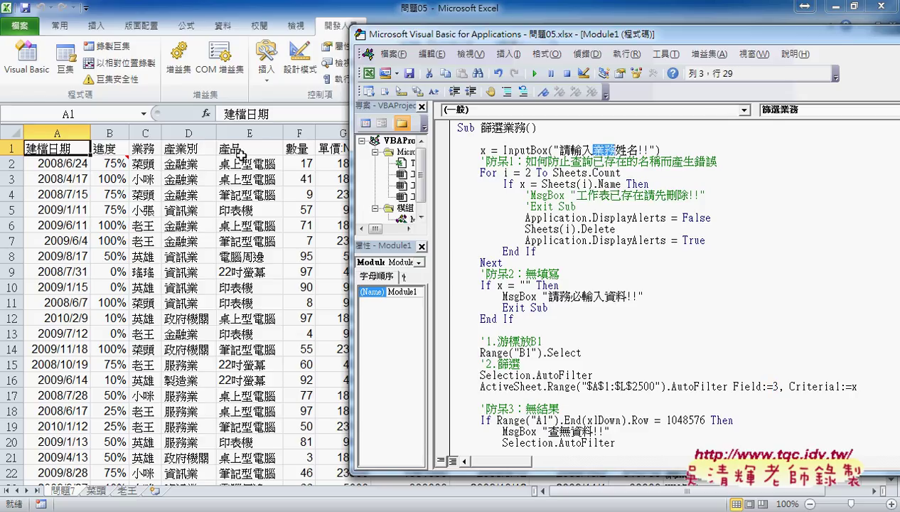
click(609, 155)
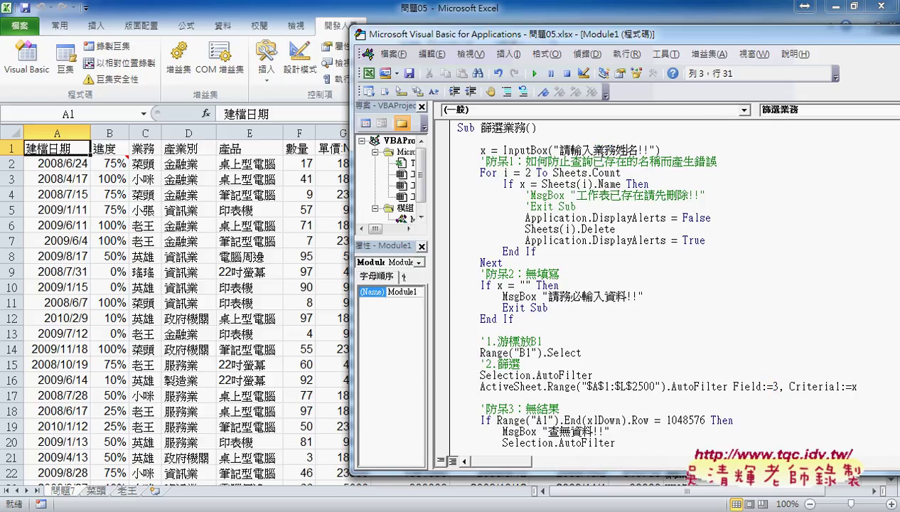
drag(594, 151, 639, 150)
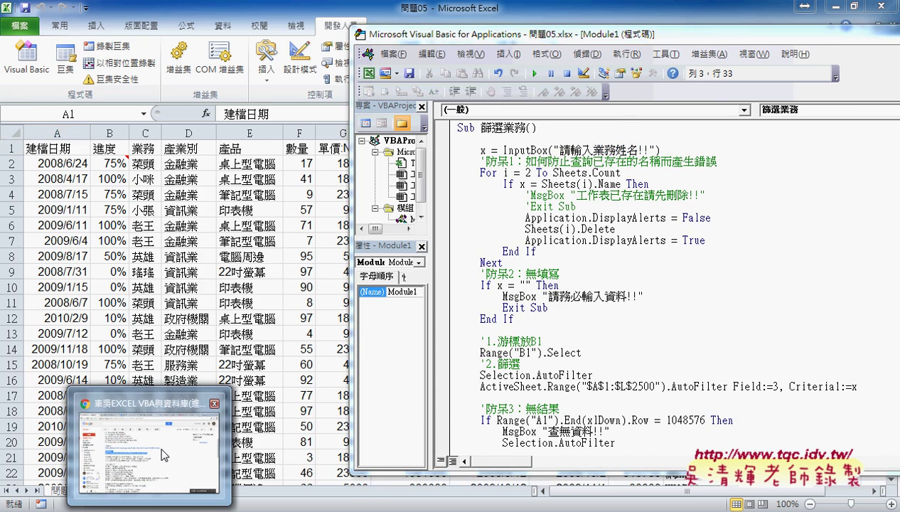
Step: Switch to the 程式碼 Google Doc in Chrome and scroll to the 篩選總價 macro
click(148, 441)
click(331, 9)
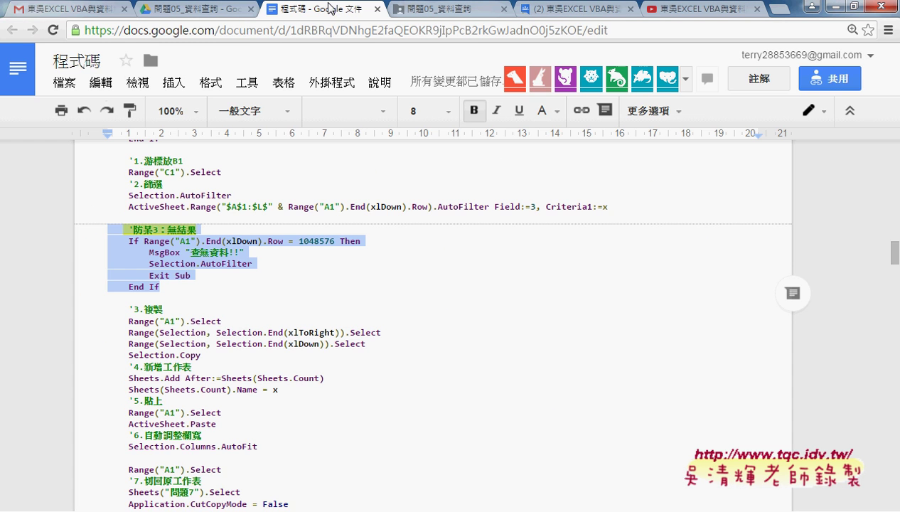
click(422, 250)
scroll(423, 250, down, 5)
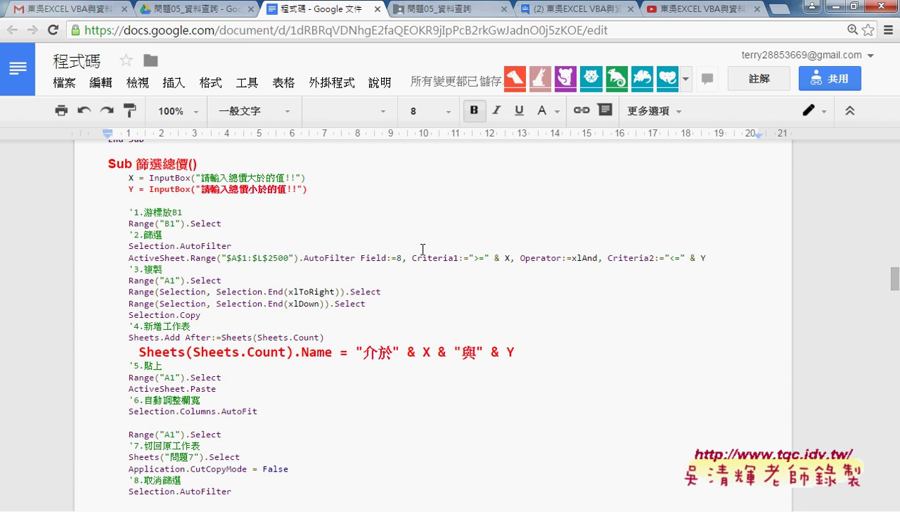